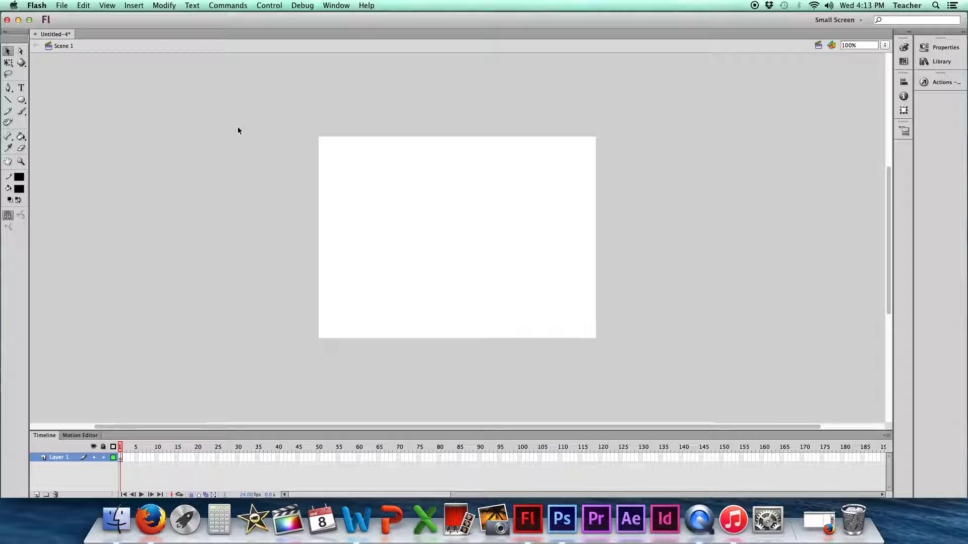
- Pick the Rectangle Tool and zoom the stage to Fit in Window (183%)
left_click(21, 100)
left_click_drag(20, 100, 47, 99)
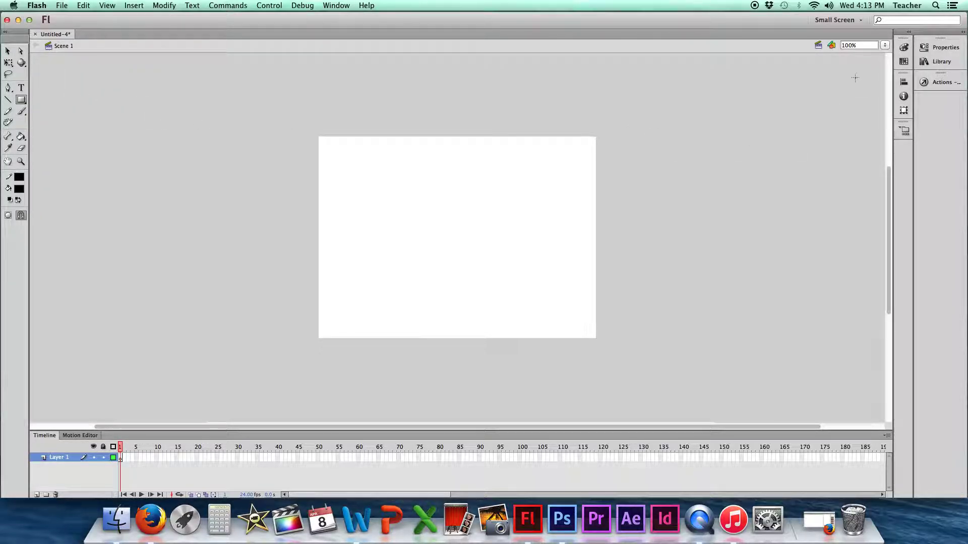
left_click(884, 47)
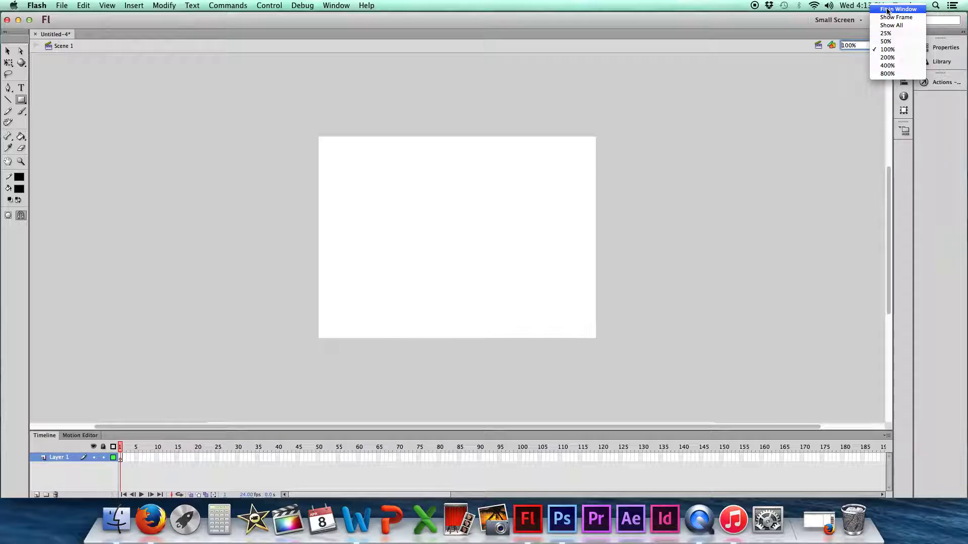
left_click(882, 9)
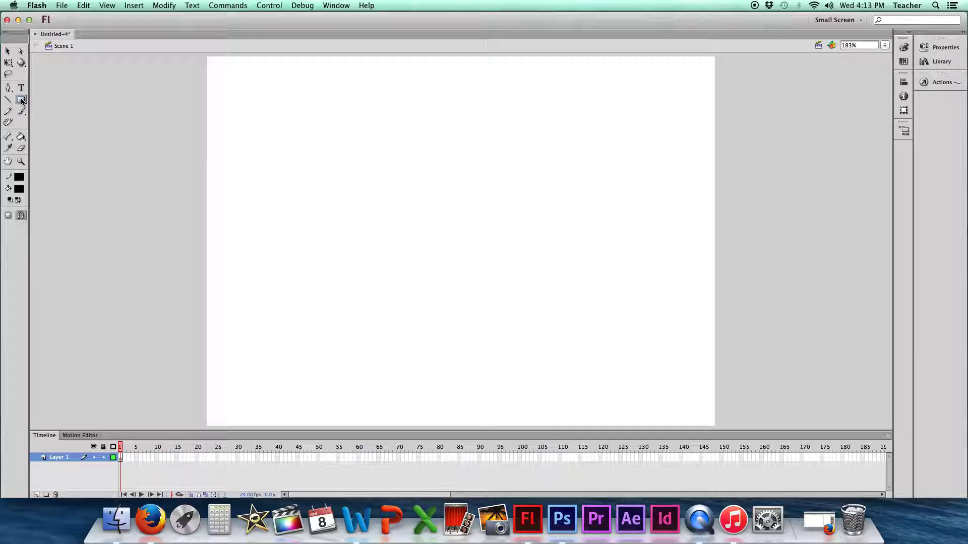
left_click(21, 99)
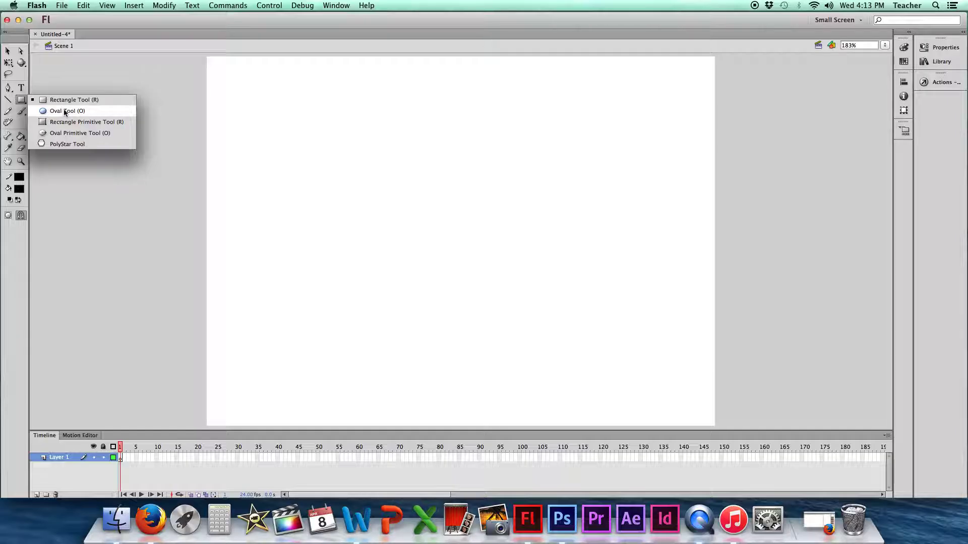
- Choose the Oval Tool with no stroke colour and a black fill
left_click(70, 112)
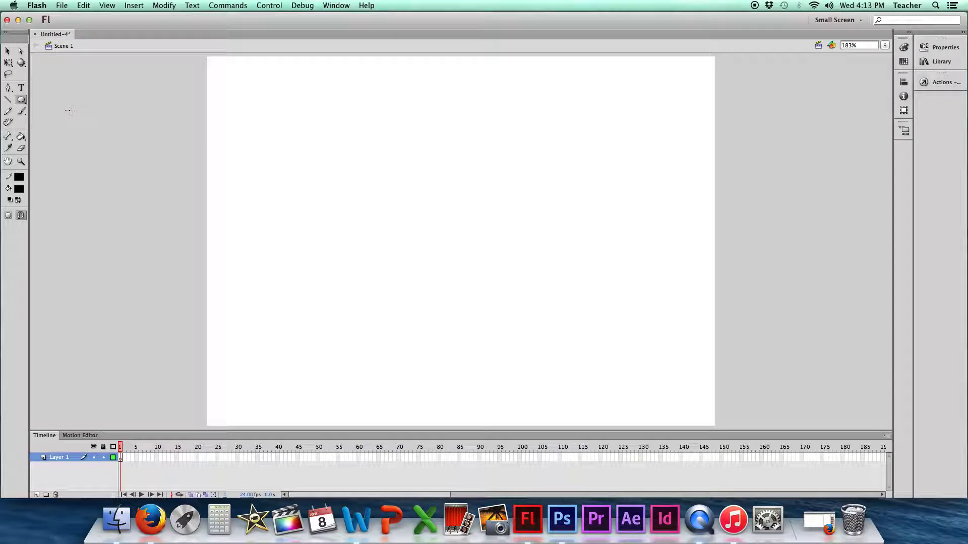
left_click(22, 178)
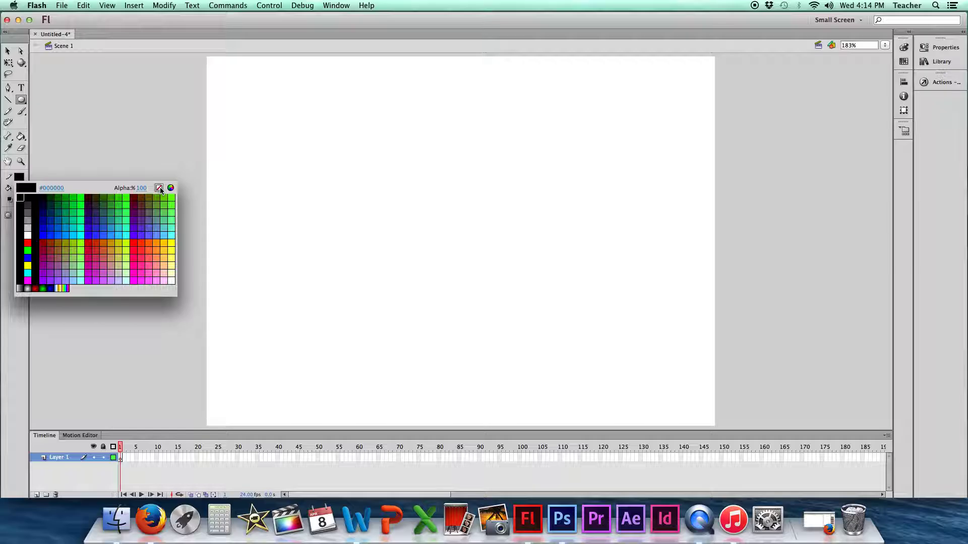
left_click(159, 189)
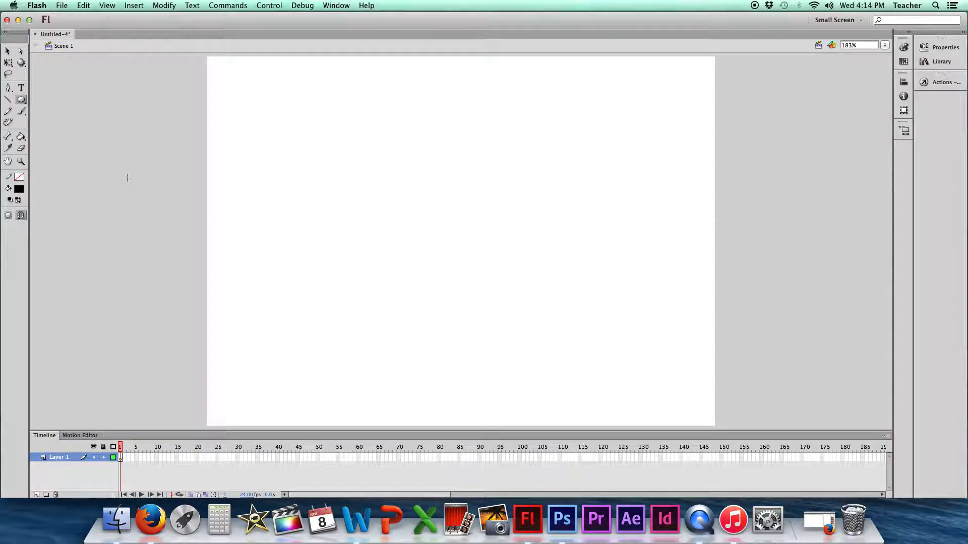
left_click(20, 189)
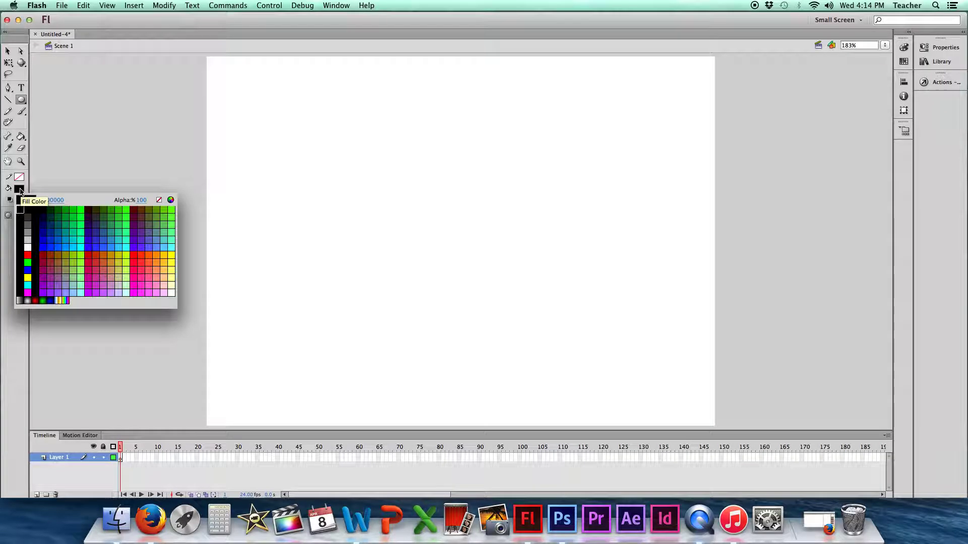
left_click(21, 208)
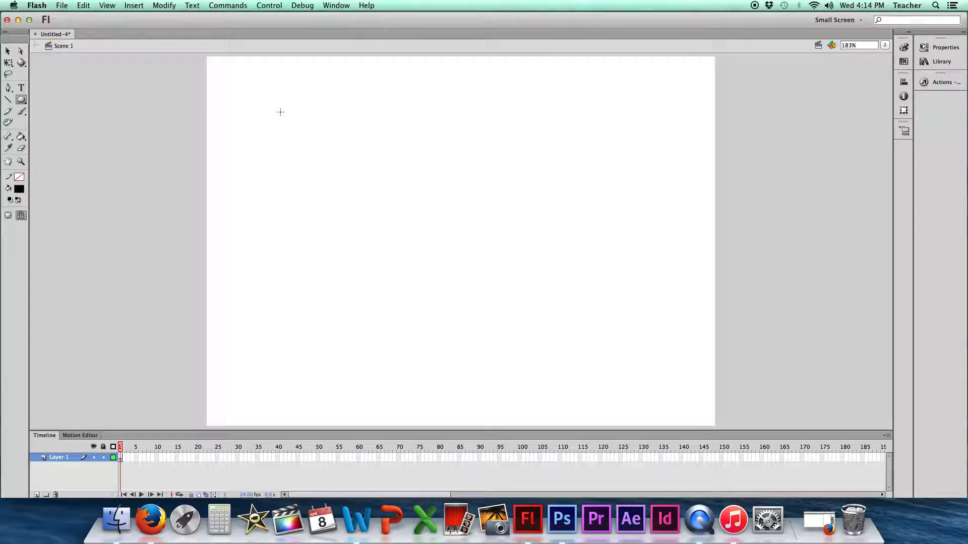
- Draw a solid black, outline-free circle near the stage's top-left as the head
left_click_drag(245, 86, 301, 142)
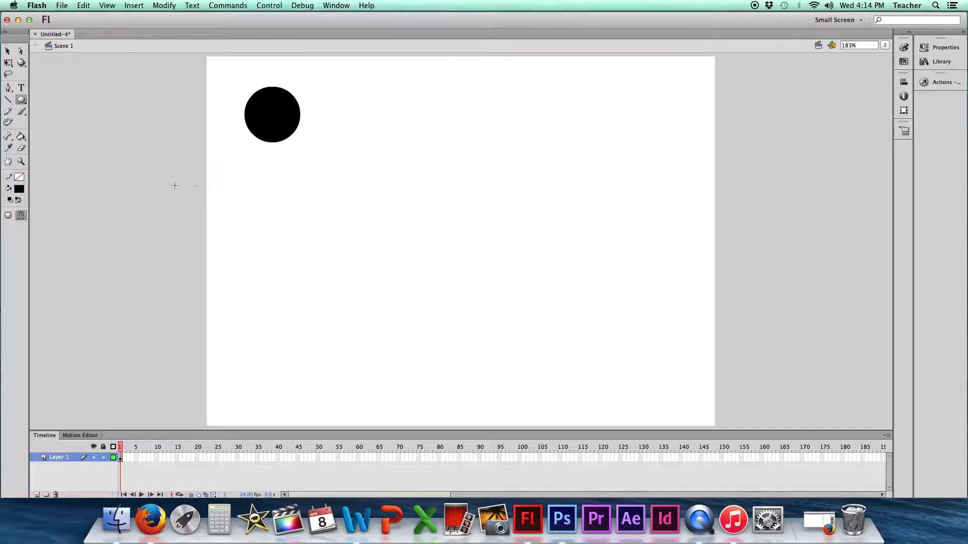
left_click(8, 51)
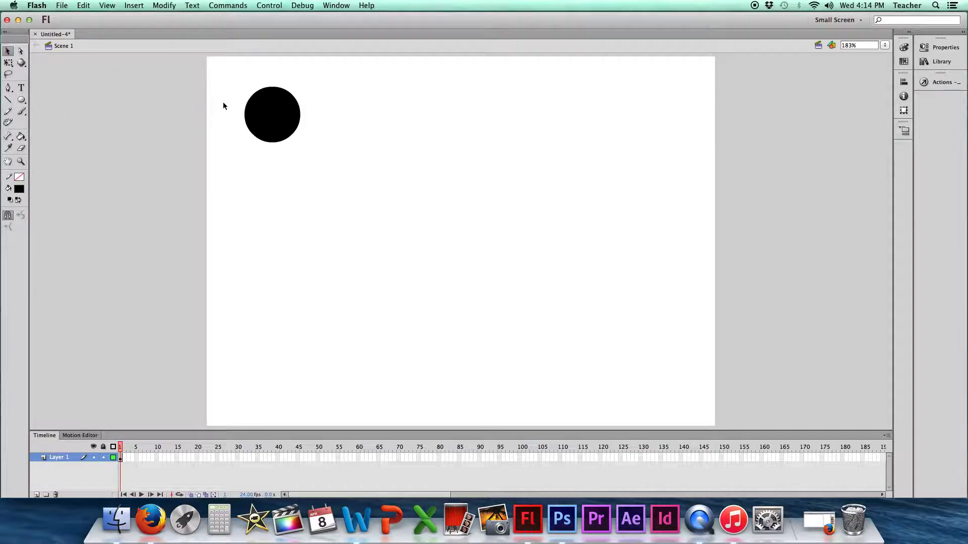
- Drag the circle head slightly down and right, then reselect it and nudge it lower
mouse_move(288, 124)
left_mouse_down()
mouse_move(328, 152)
mouse_move(282, 134)
left_mouse_up()
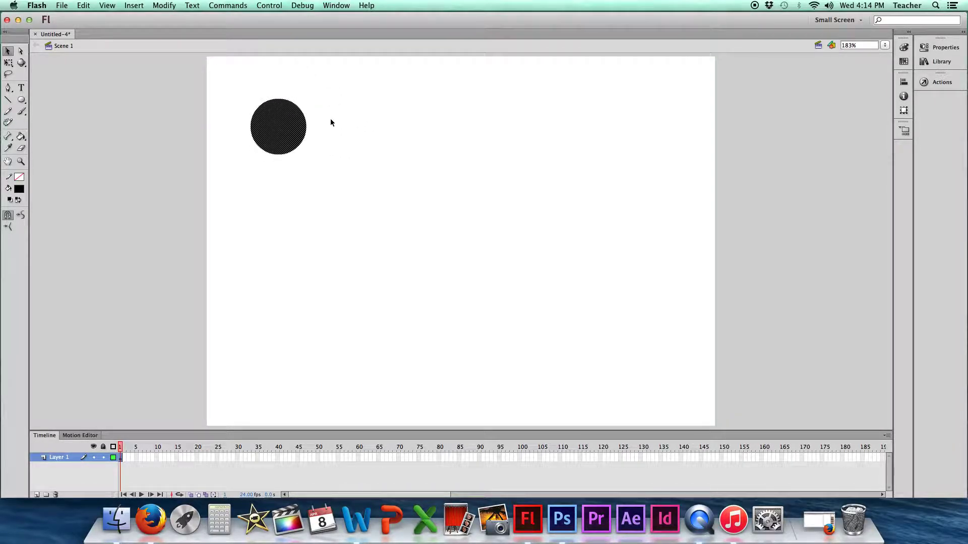
left_click(328, 138)
left_click(288, 134)
left_click(330, 103)
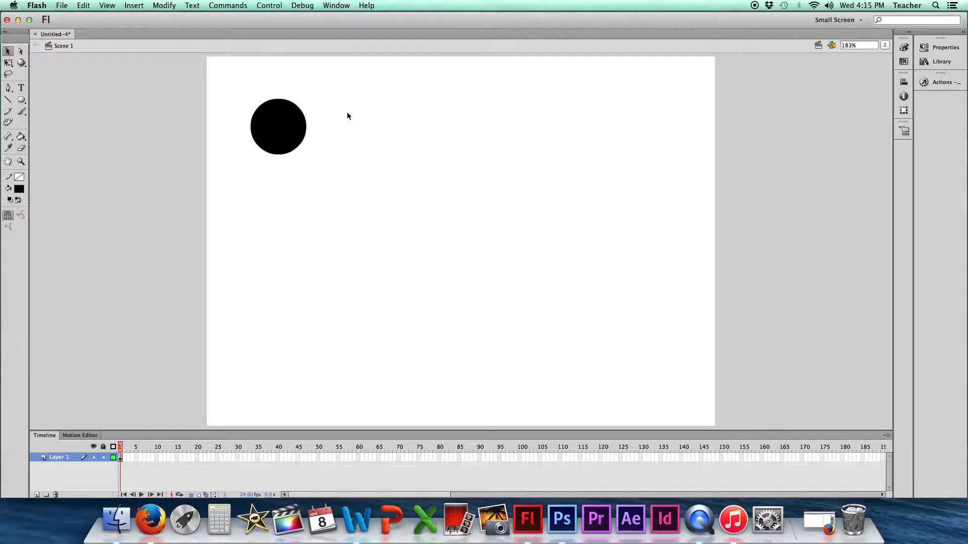
left_click_drag(346, 97, 241, 169)
mouse_move(283, 132)
left_mouse_down()
mouse_move(299, 142)
mouse_move(284, 139)
left_mouse_up()
left_click(164, 147)
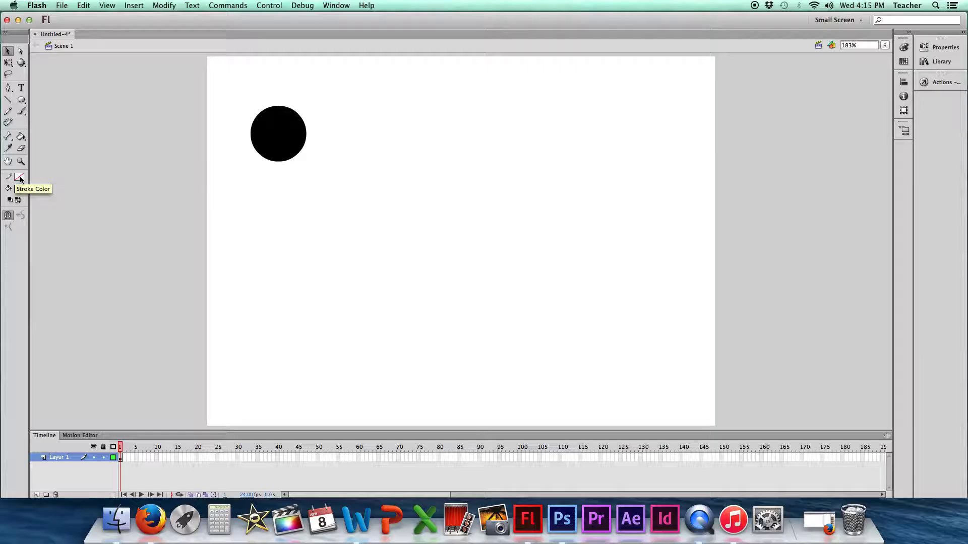
- Set the stroke to black and draw a vertical Line Tool stroke below the circle
left_click(19, 178)
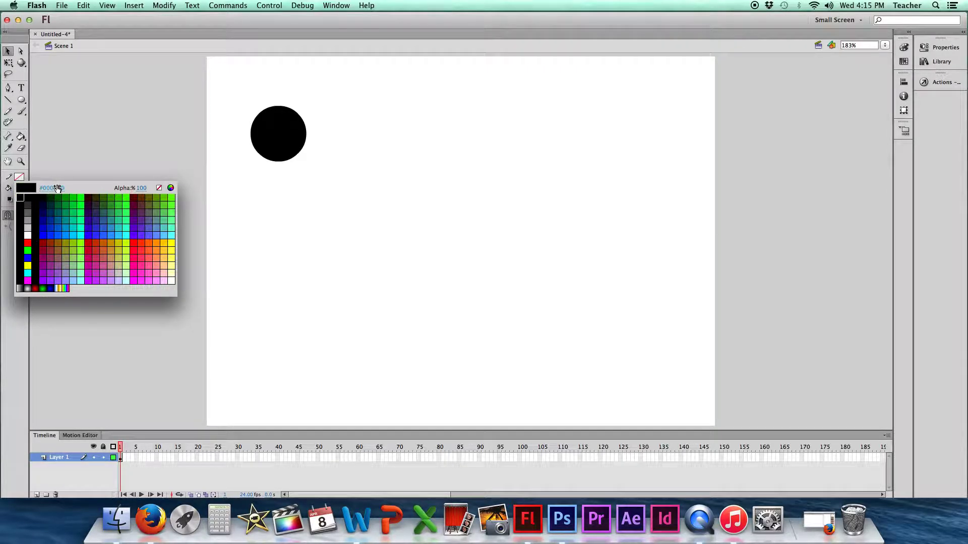
left_click(22, 201)
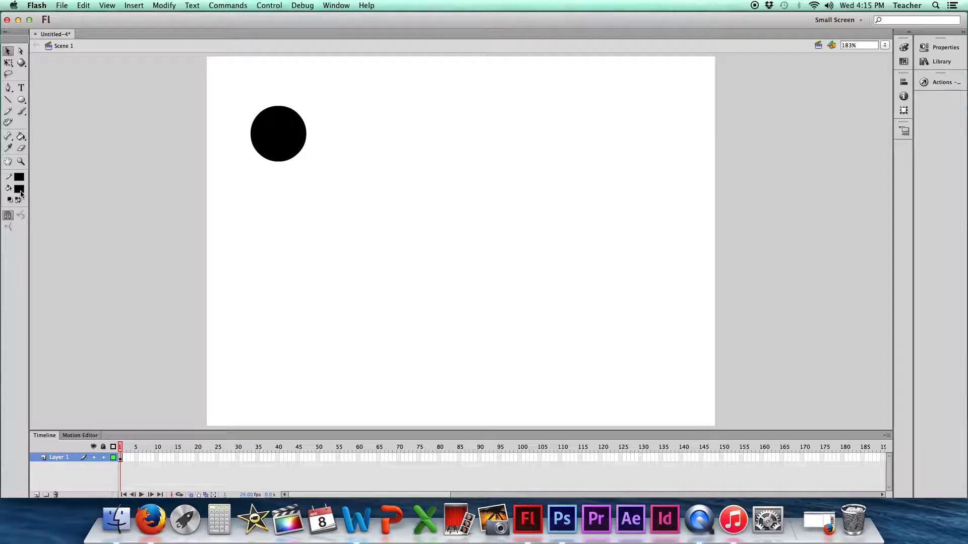
left_click(8, 101)
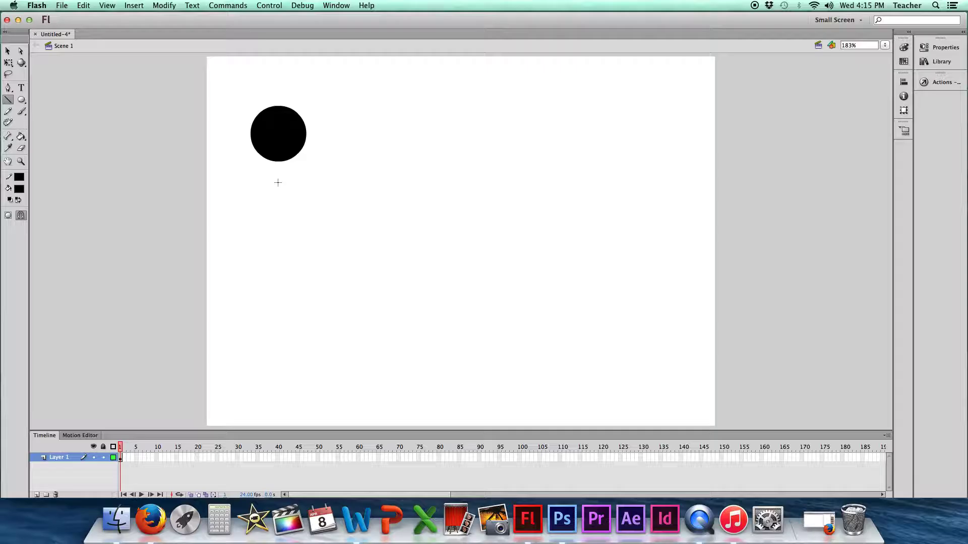
left_click_drag(278, 182, 277, 259)
- Raise the Line tool's stroke thickness to 36.05 in the Properties panel
left_click(940, 49)
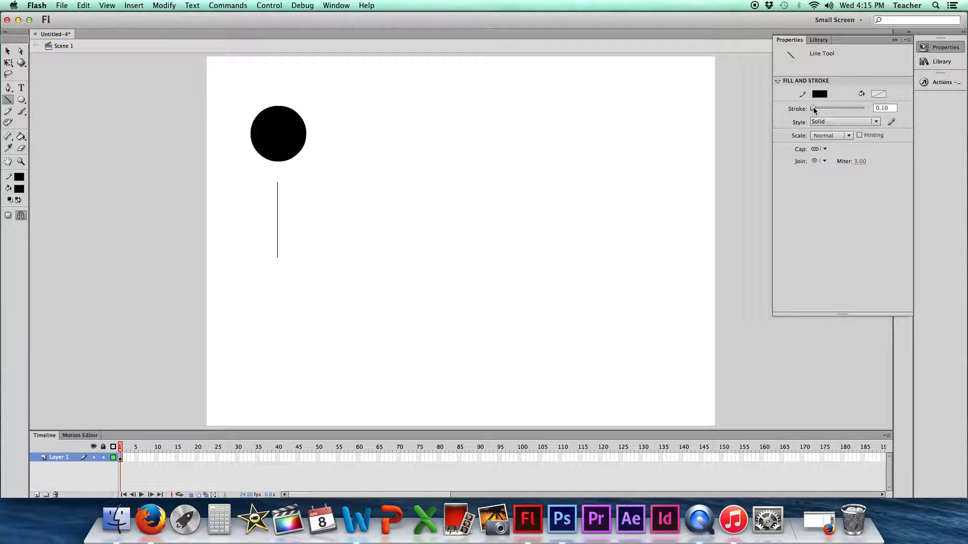
left_click_drag(814, 109, 822, 108)
key("v")
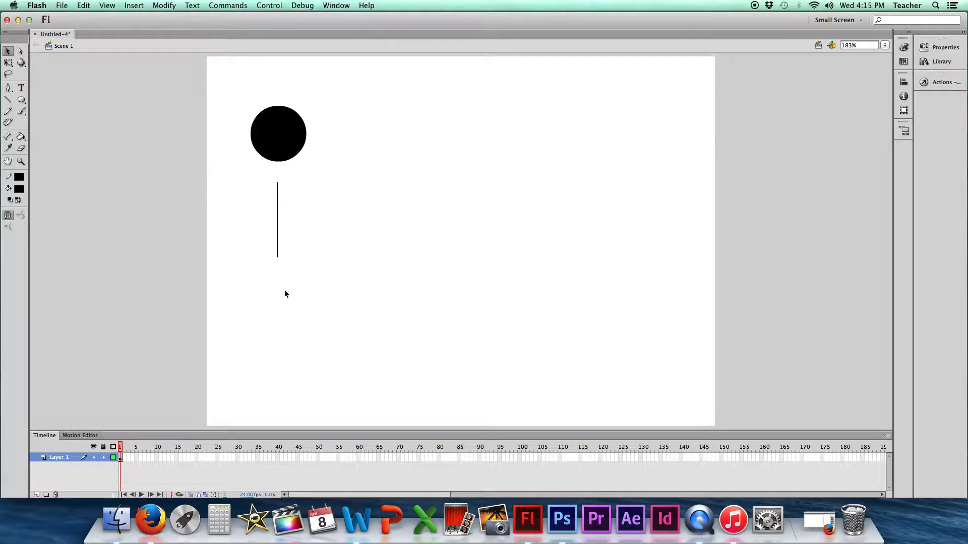
- Select the body line and set its stroke width to about 22.75
left_click_drag(299, 260, 236, 180)
left_click(940, 47)
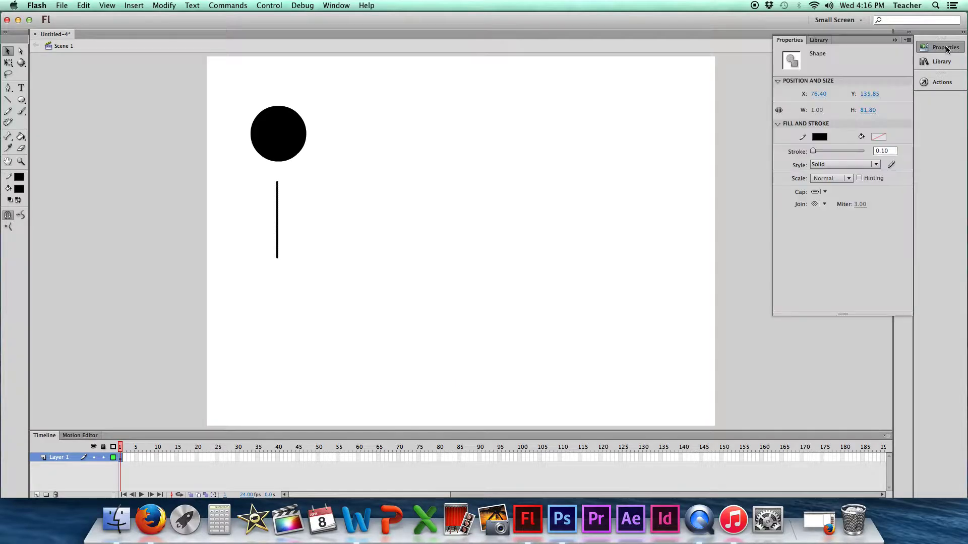
left_click_drag(812, 151, 818, 150)
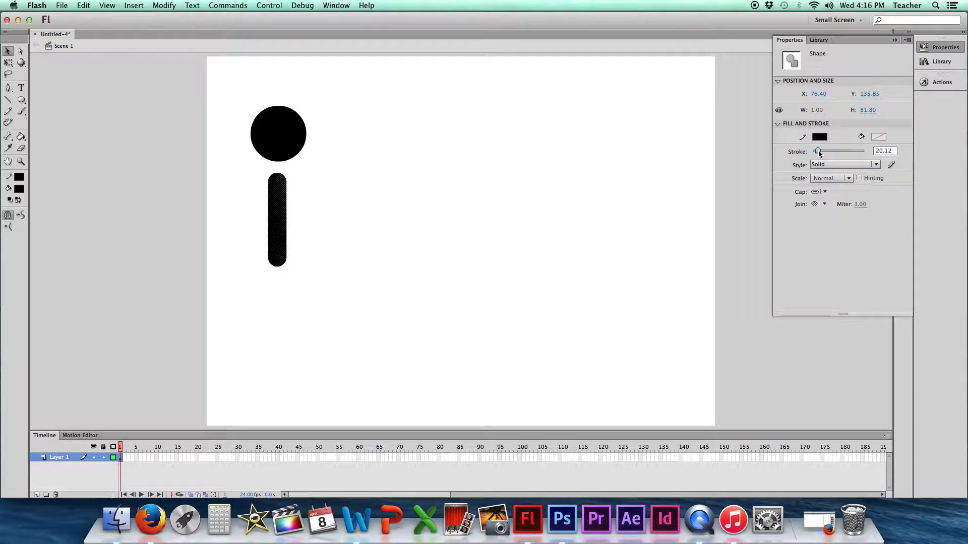
left_click_drag(818, 150, 819, 150)
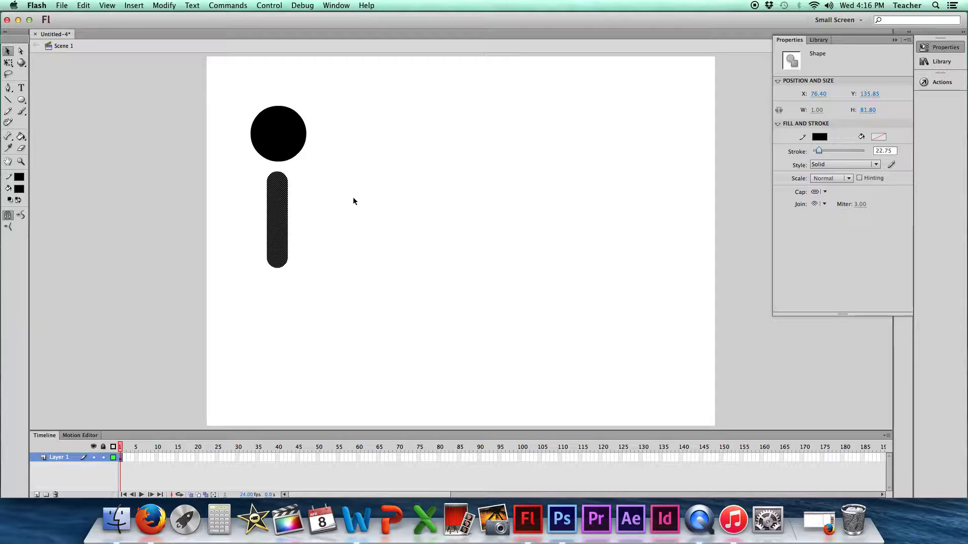
left_click(309, 207)
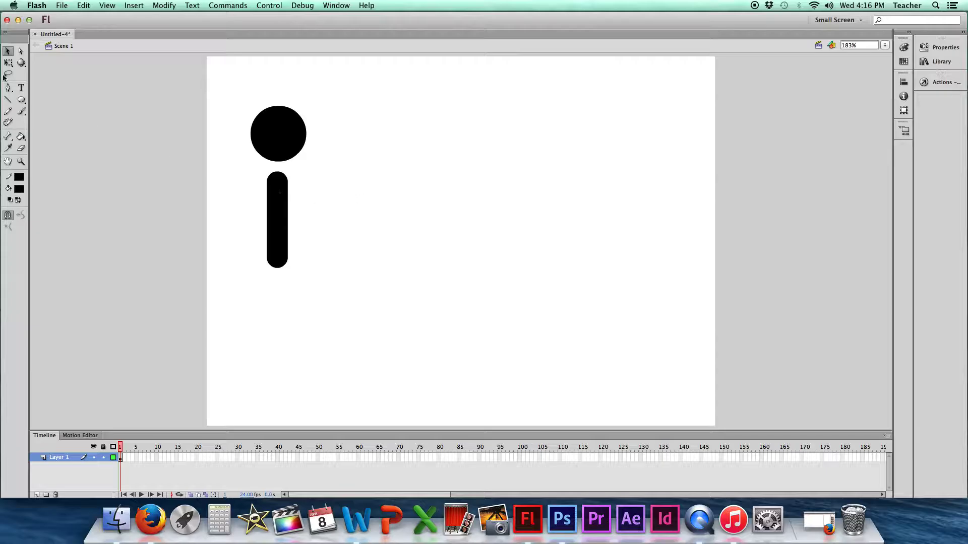
- View the body bar's end anchors with the Subselection tool, then choose the Line tool
left_click(22, 52)
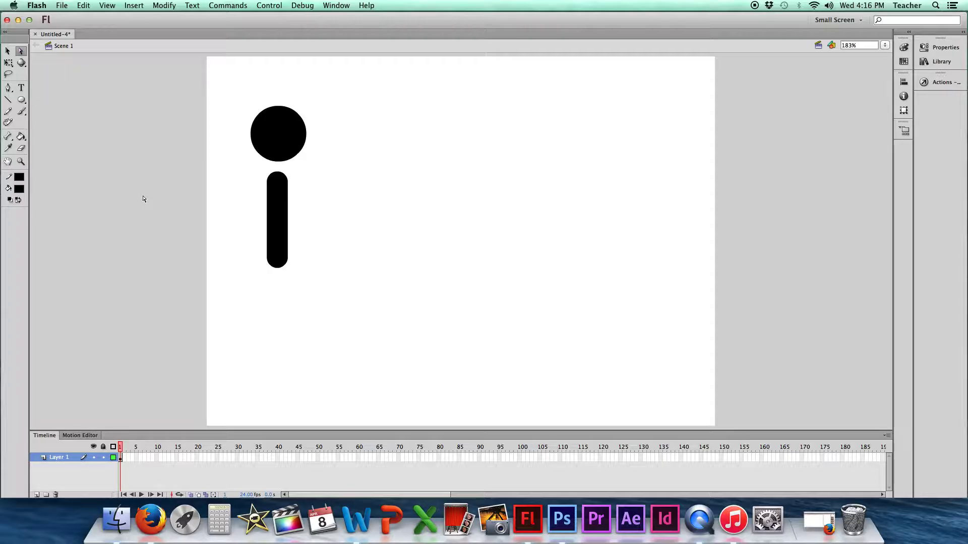
left_click(278, 218)
left_click(8, 50)
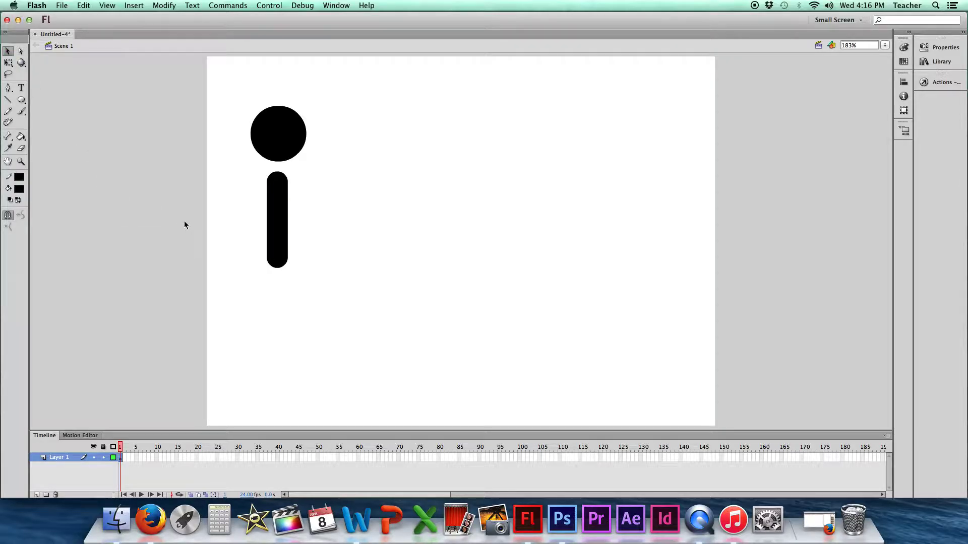
left_click(9, 100)
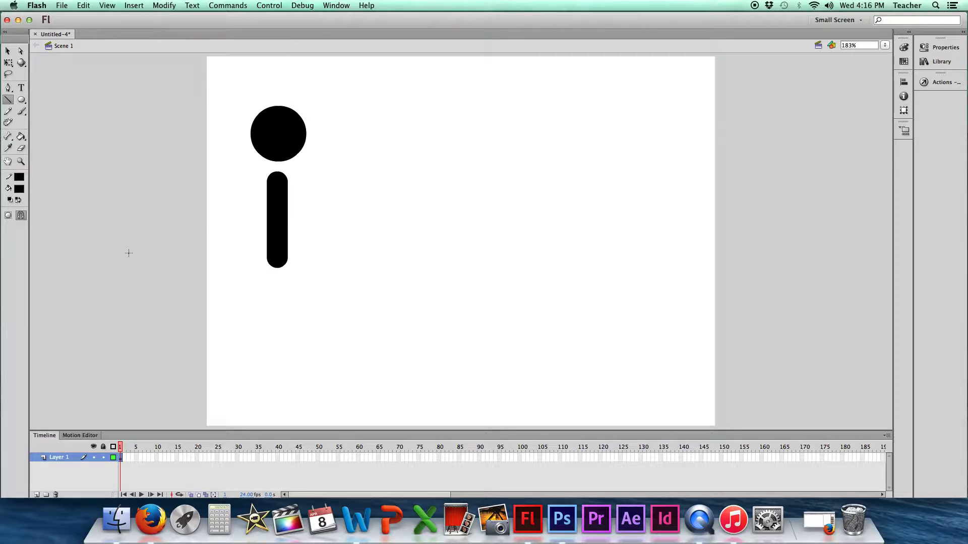
- Turn Snap to Objects off and draw the left thigh, shin and foot from the body's bottom
left_click(20, 215)
left_click(21, 215)
left_click(21, 215)
left_click_drag(246, 304, 277, 258)
left_click_drag(277, 258, 277, 258)
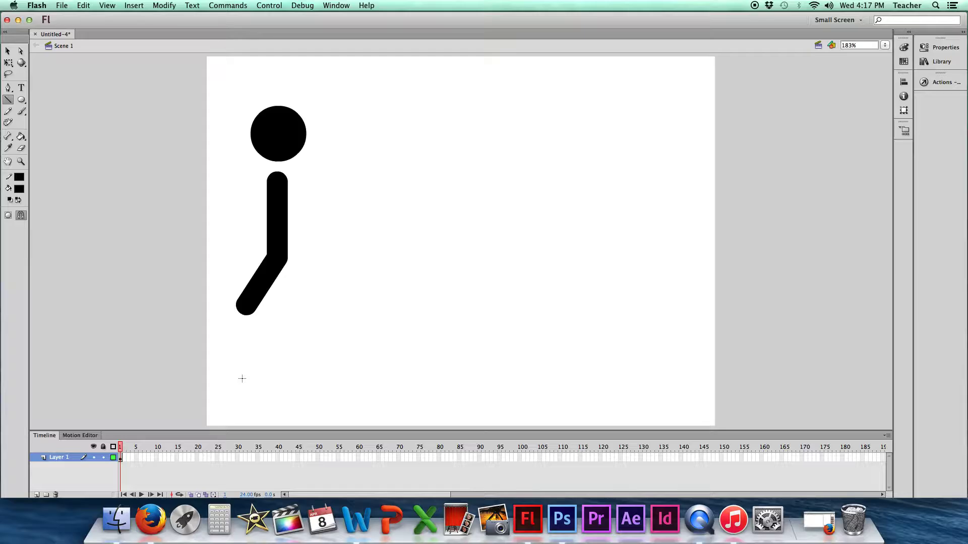
left_click_drag(242, 380, 246, 306)
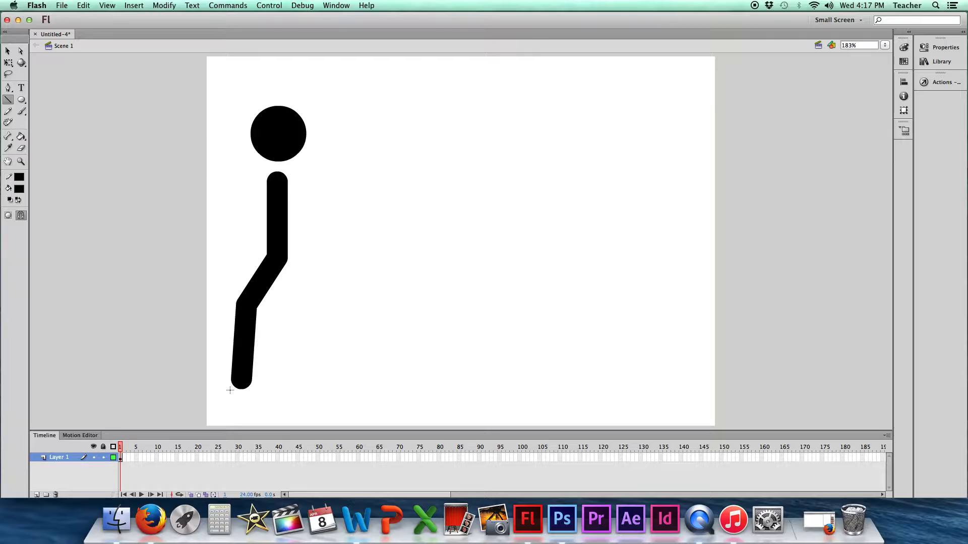
left_click_drag(230, 390, 242, 380)
- Draw the right thigh, shin and foot from the hip joint
left_click_drag(308, 306, 279, 261)
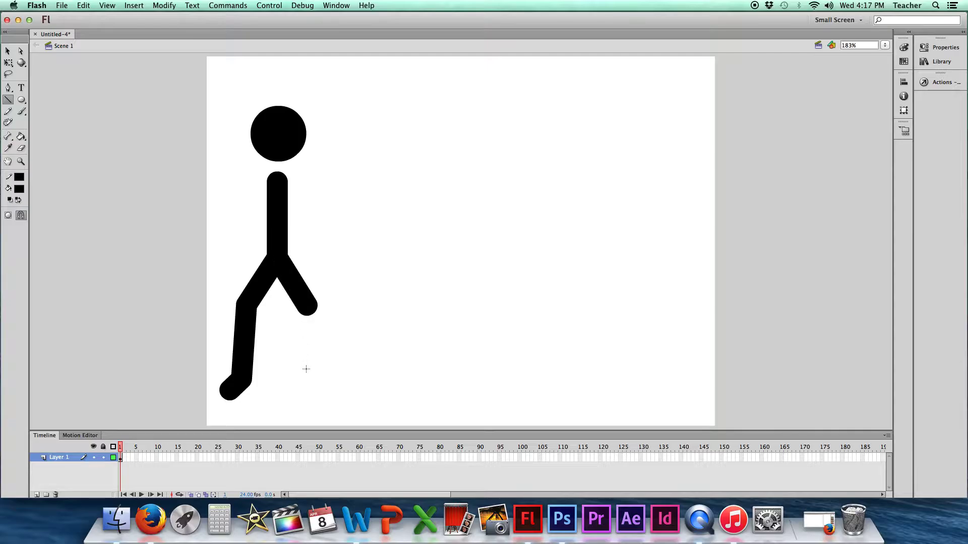
left_click_drag(308, 369, 307, 306)
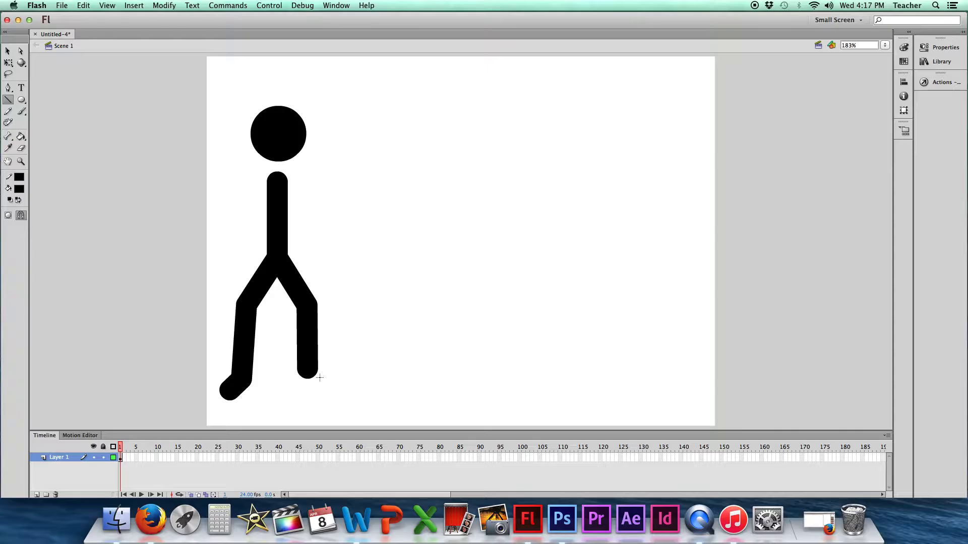
left_click_drag(307, 369, 319, 378)
- Draw a hanging left arm and a raised right arm as upper-arm and forearm lines from the neck
left_click_drag(239, 201, 277, 182)
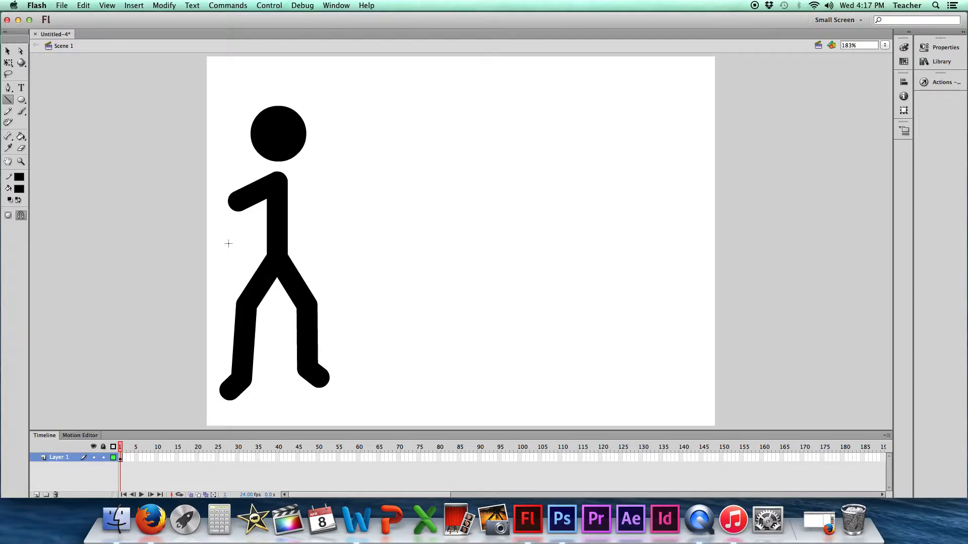
left_click_drag(231, 244, 238, 201)
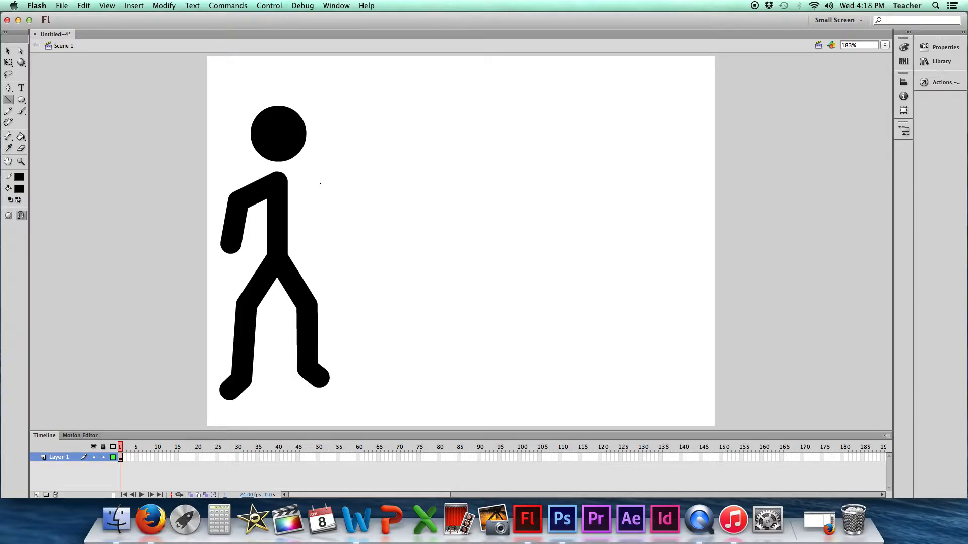
left_click_drag(322, 190, 277, 181)
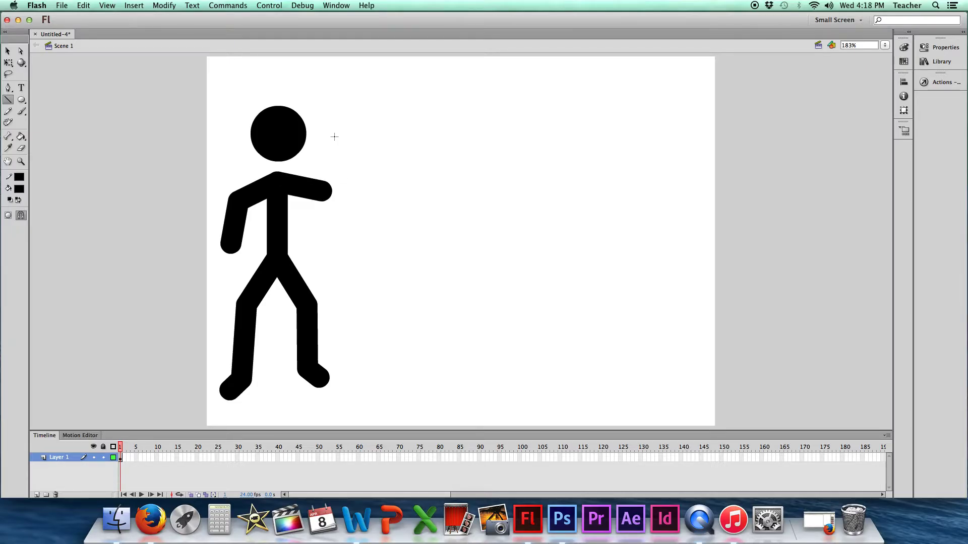
left_click_drag(334, 136, 321, 190)
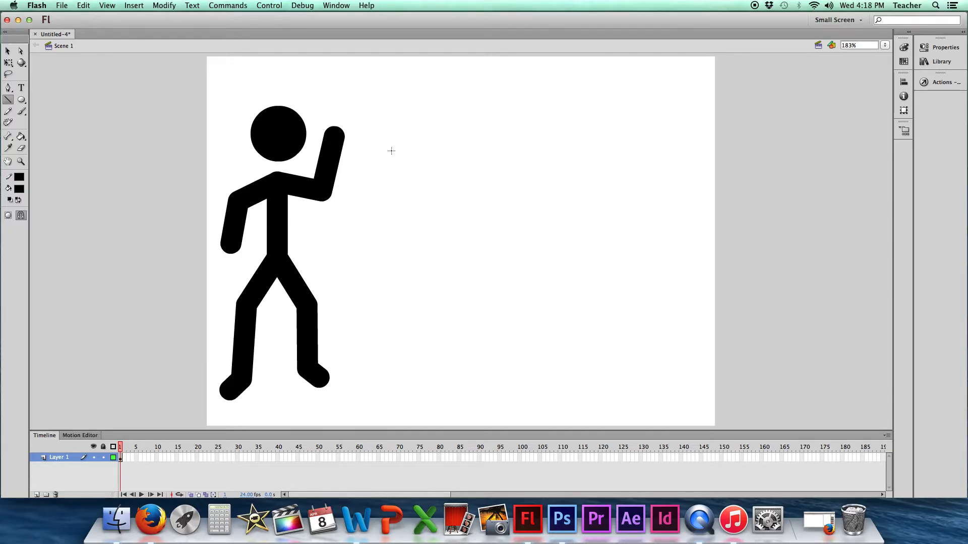
left_click(8, 51)
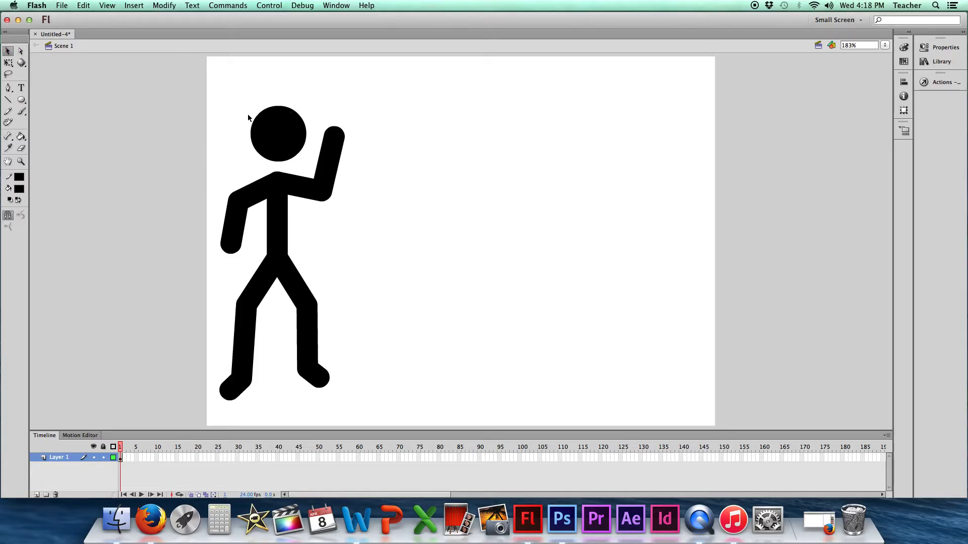
- Select the head circle and drag it down until it sits on top of the body
left_click(280, 131)
left_click_drag(279, 131, 275, 140)
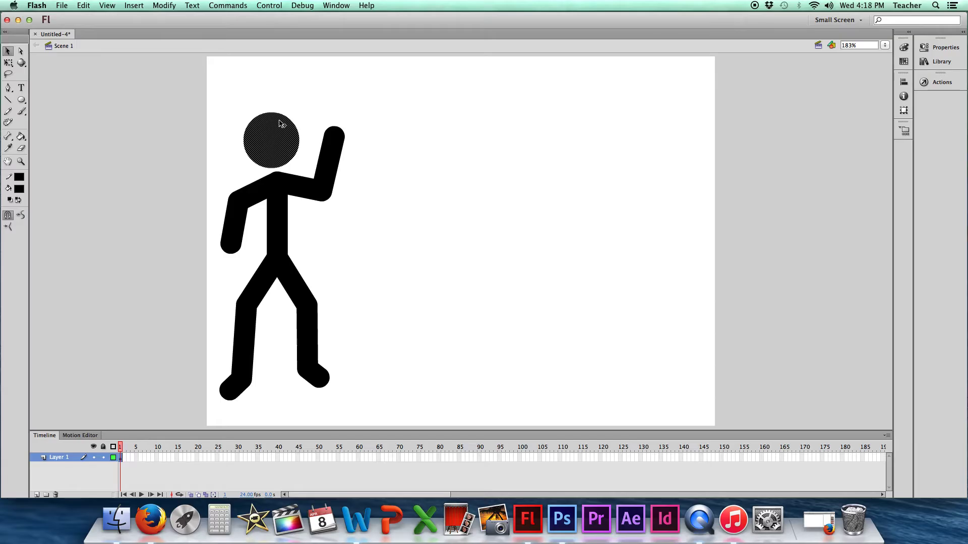
mouse_move(276, 144)
left_mouse_down()
mouse_move(290, 149)
mouse_move(275, 147)
left_mouse_up()
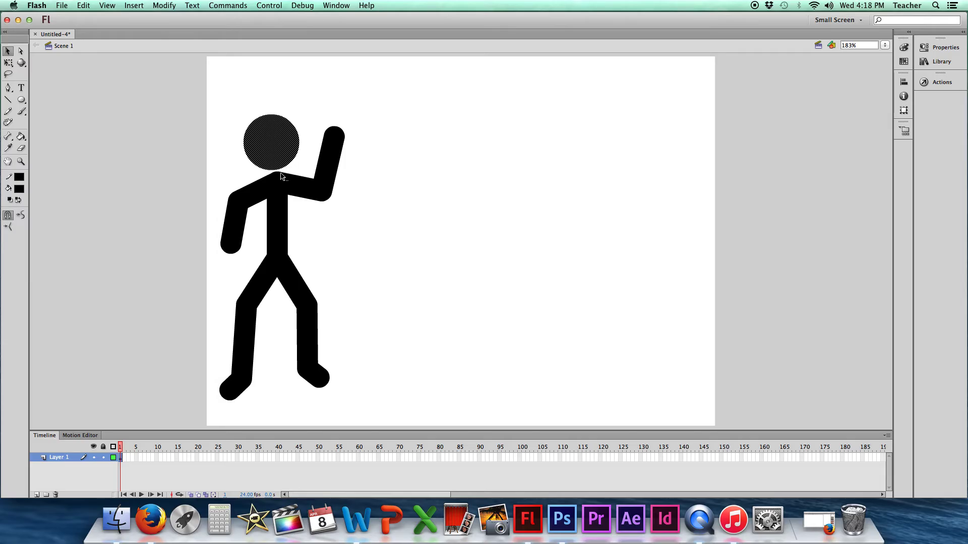
left_click(366, 226)
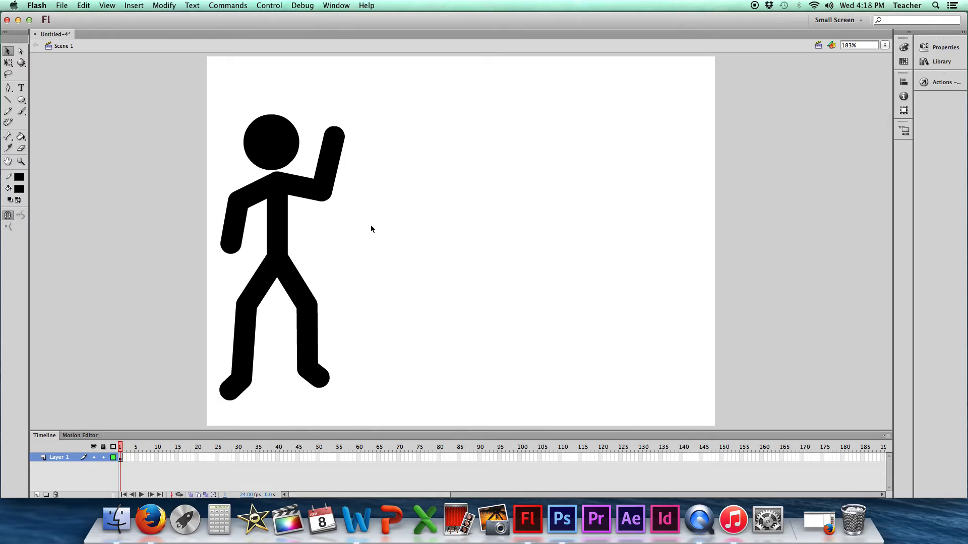